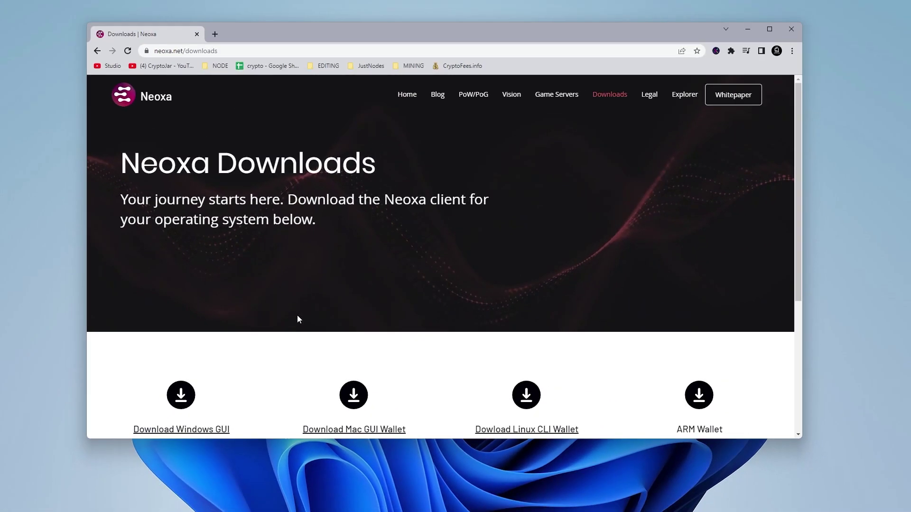
Step: Scroll down the Neoxa downloads page to the Windows, Mac, Linux and ARM wallet links
{"action": "scroll", "coordinate": [285, 306], "scroll_direction": "down", "scroll_amount": 3}
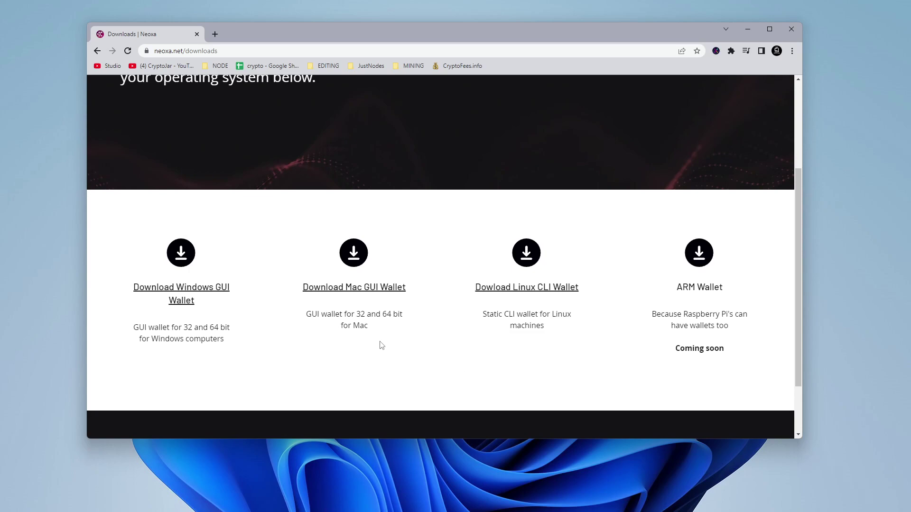
Step: Download neoxa-qt-win64.zip from the GitHub v1.0.3 release assets and open the archive
{"action": "left_click", "coordinate": [193, 300]}
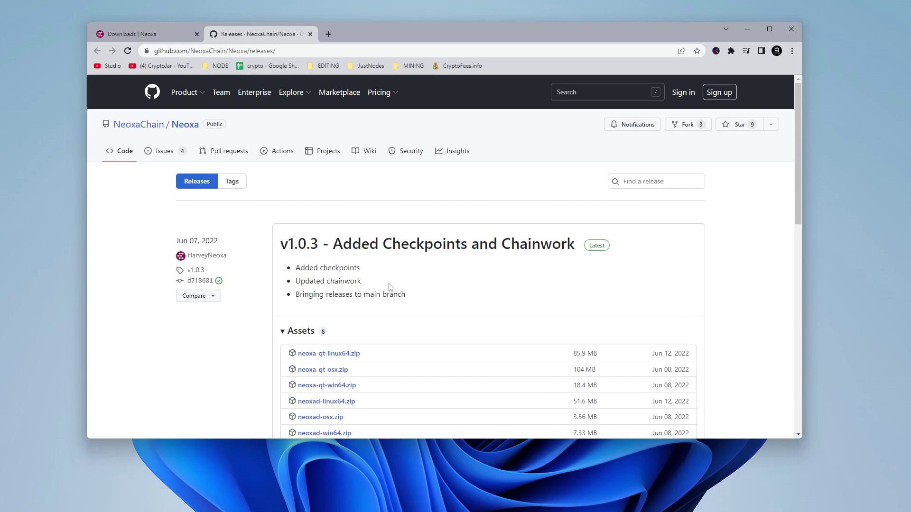
{"action": "scroll", "coordinate": [448, 275], "scroll_direction": "down", "scroll_amount": 2}
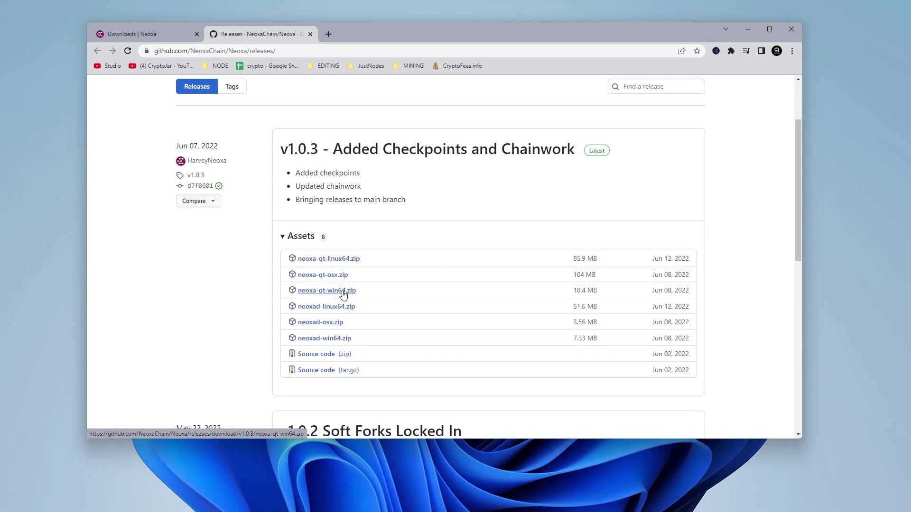
{"action": "left_click", "coordinate": [342, 291]}
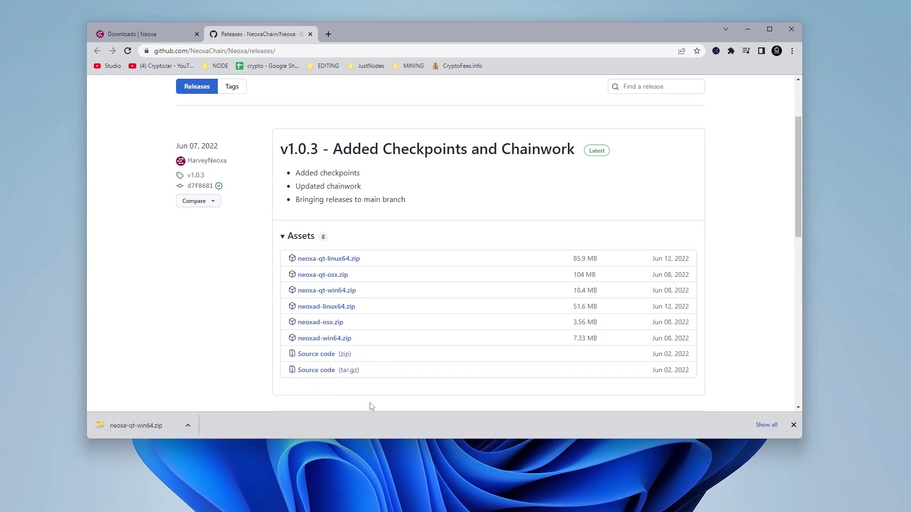
{"action": "left_click", "coordinate": [130, 429]}
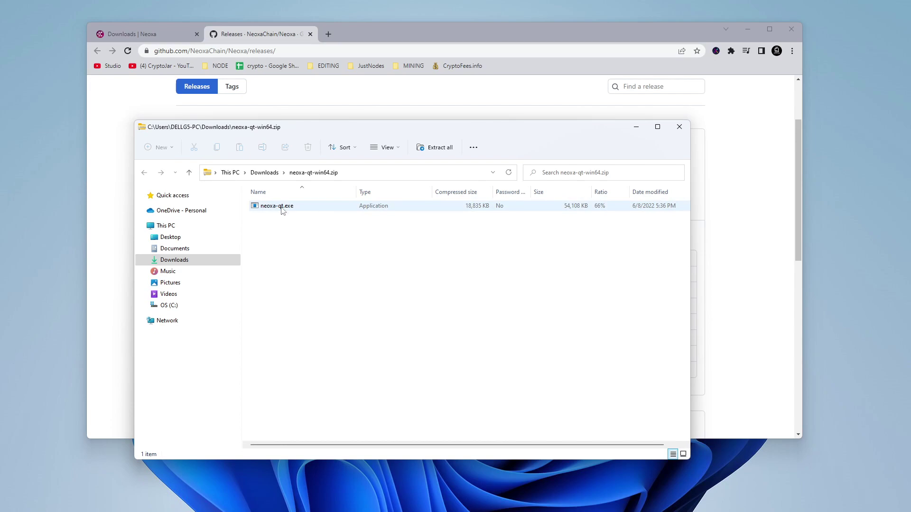
Step: Run neoxa-qt.exe past the SmartScreen warning and keep the default data directory
{"action": "double_click", "coordinate": [283, 210]}
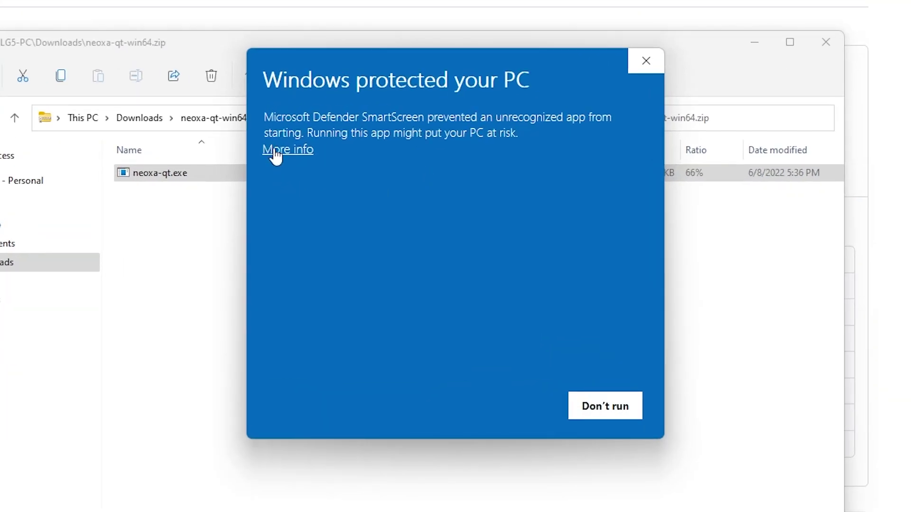
{"action": "left_click", "coordinate": [276, 151]}
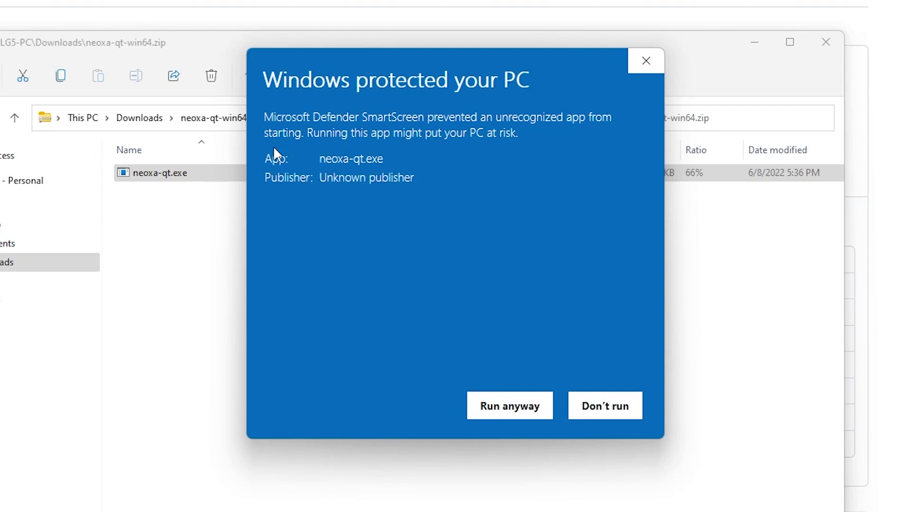
{"action": "left_click", "coordinate": [507, 407]}
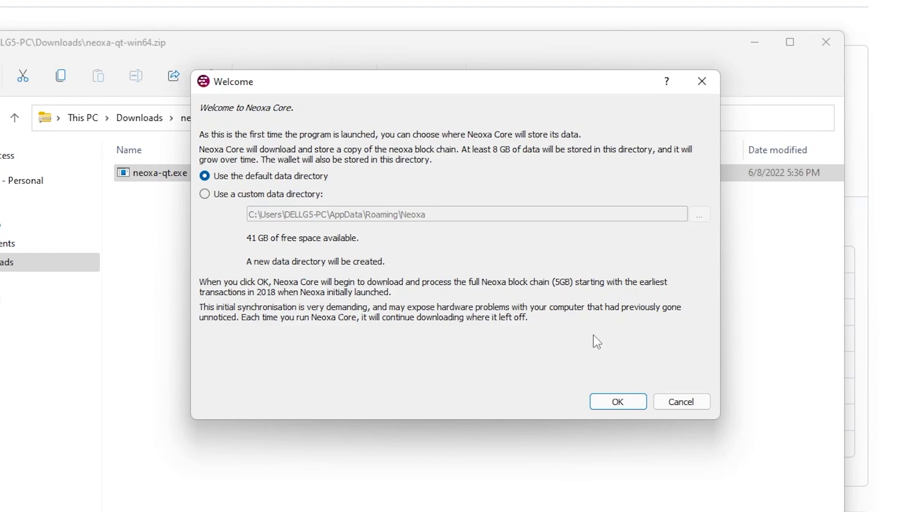
{"action": "left_click", "coordinate": [618, 403]}
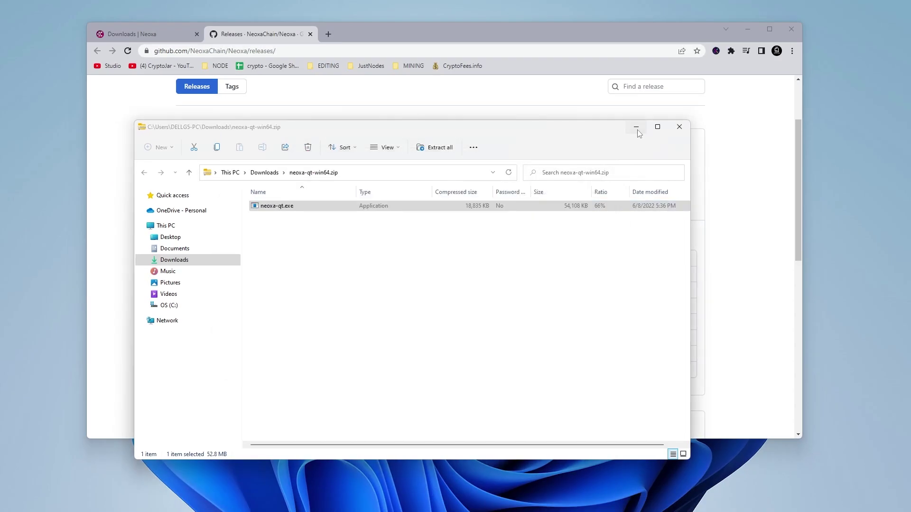
Step: Generate a 12-word recovery phrase in HD Wallet Setup and select it for copying
{"action": "left_click", "coordinate": [755, 42]}
{"action": "left_click", "coordinate": [747, 29]}
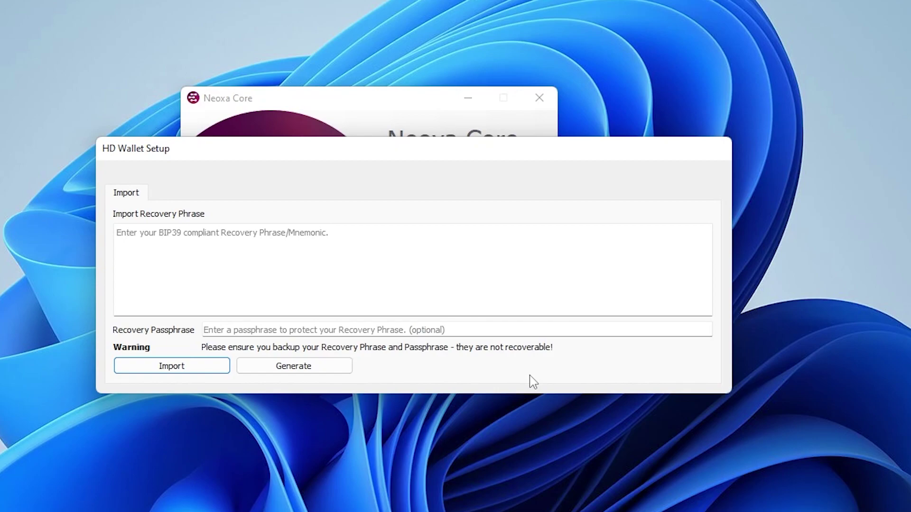
{"action": "left_click", "coordinate": [293, 373]}
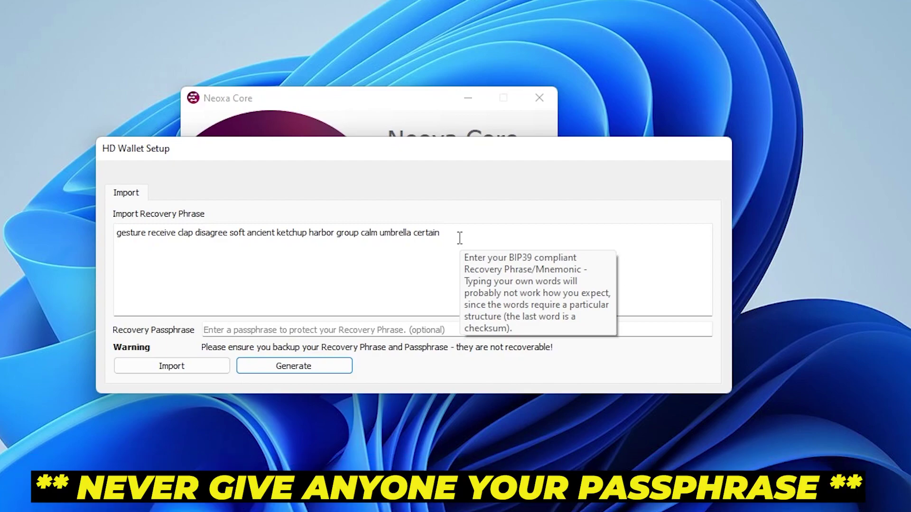
{"action": "left_click_drag", "start_coordinate": [459, 237], "coordinate": [118, 234]}
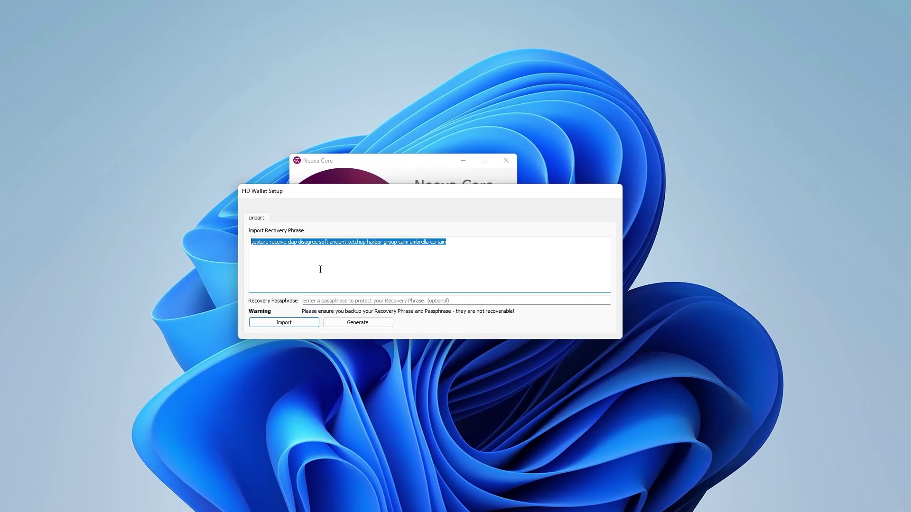
{"action": "left_click", "coordinate": [211, 330]}
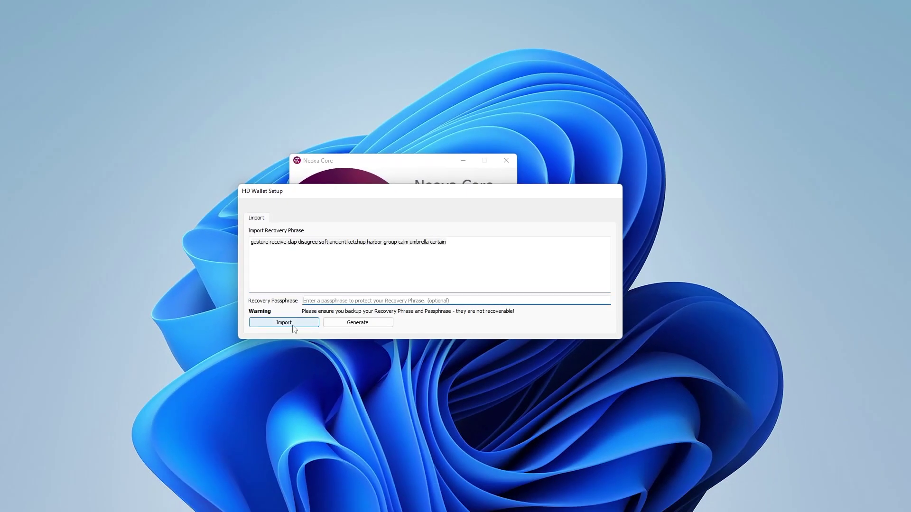
Step: Import the phrase and encrypt the wallet, entering the passphrase twice and confirming
{"action": "left_click", "coordinate": [292, 326]}
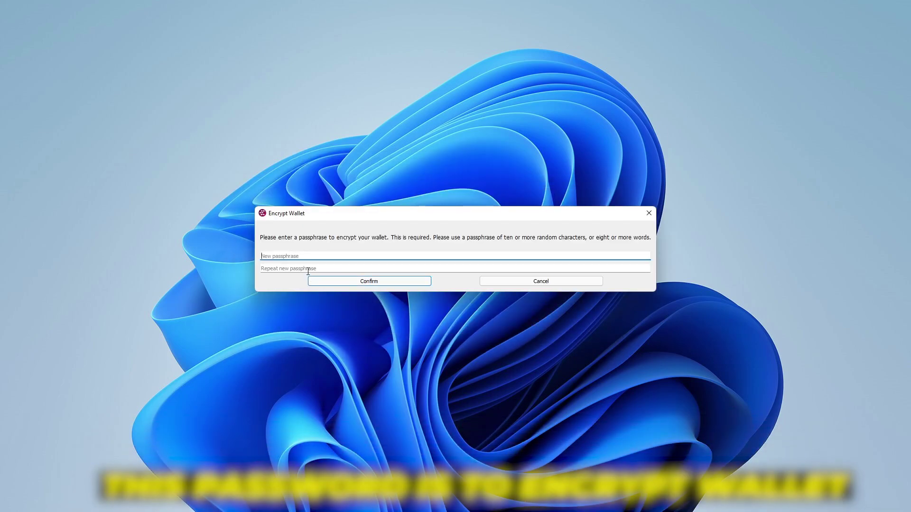
{"action": "key", "text": "ctrl+v"}
{"action": "left_click", "coordinate": [334, 268]}
{"action": "key", "text": "ctrl+v"}
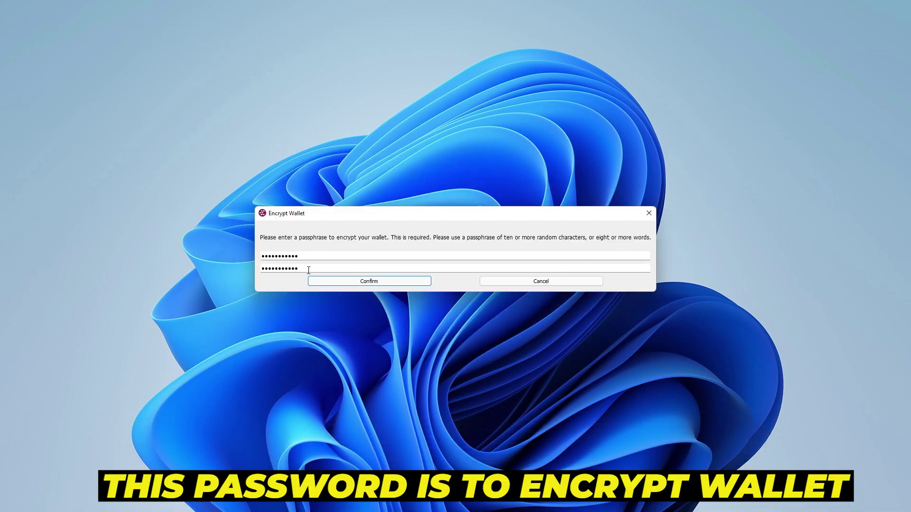
{"action": "left_click", "coordinate": [372, 284]}
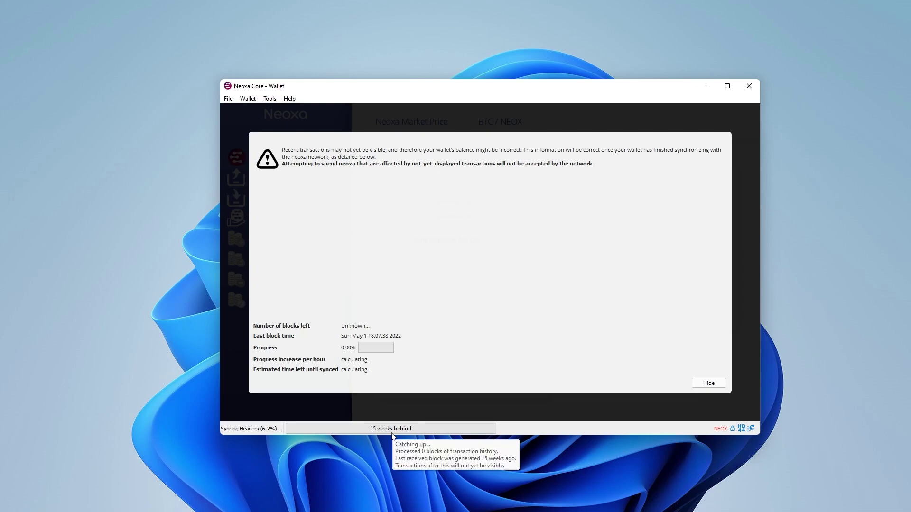
Step: Hide the sync overlay and allow Neoxa Core through the Windows firewall
{"action": "left_click", "coordinate": [709, 383]}
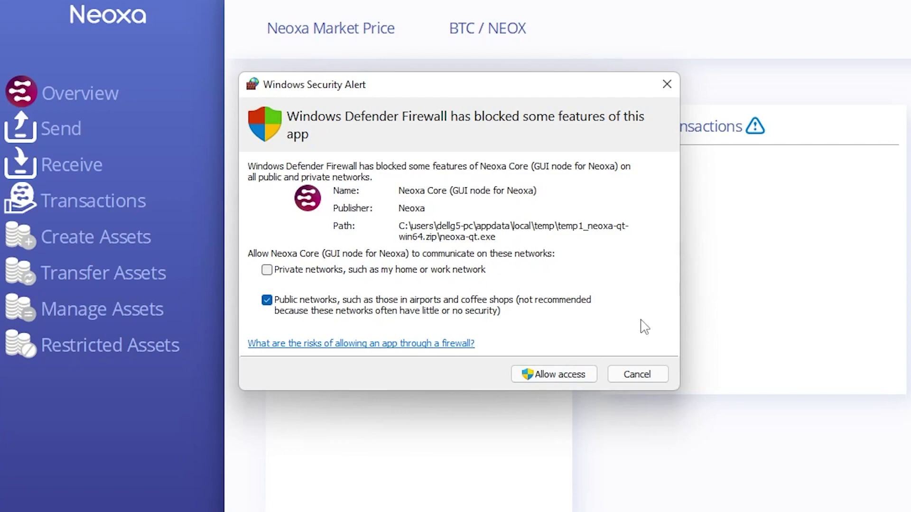
{"action": "left_click", "coordinate": [555, 374]}
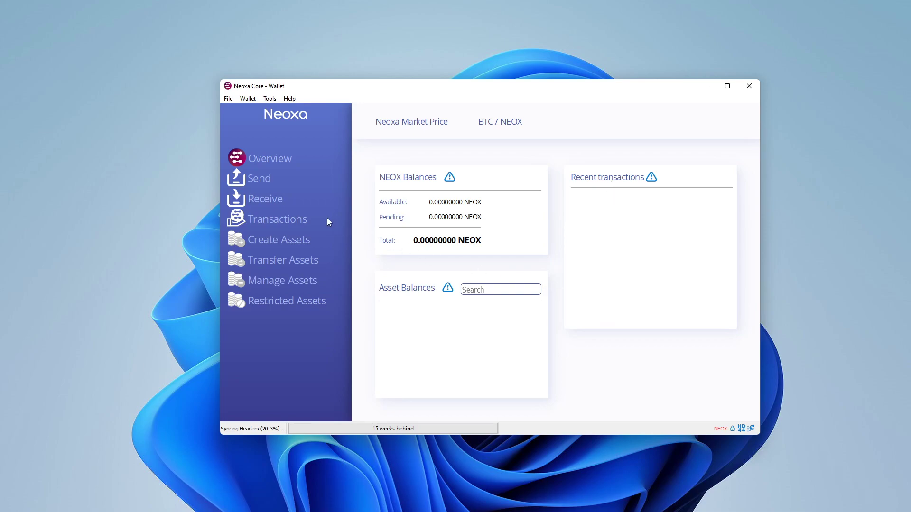
Step: Visit the Send page, then switch to the Receive page
{"action": "left_click", "coordinate": [260, 178]}
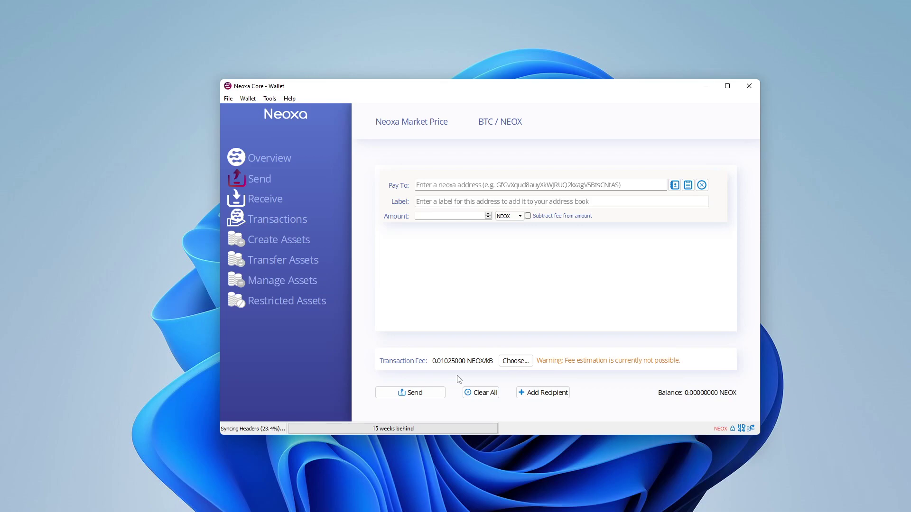
{"action": "left_click", "coordinate": [264, 200]}
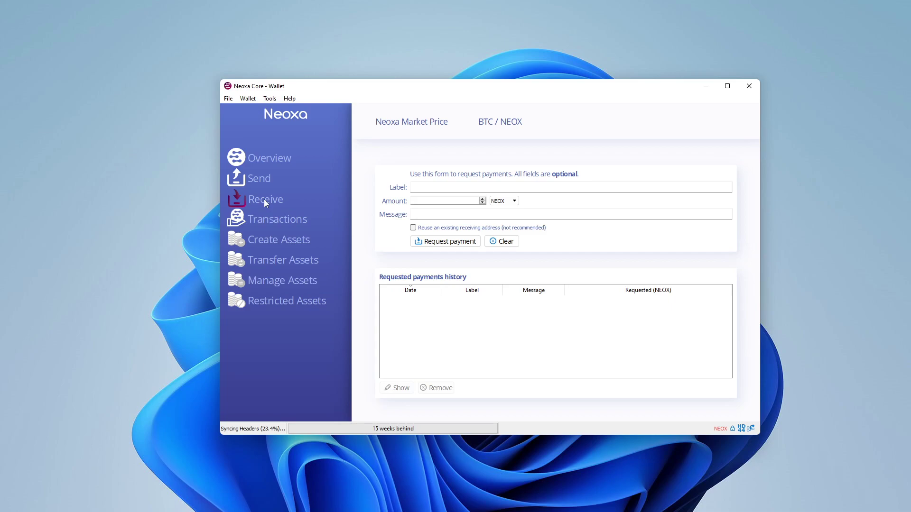
Step: Create a payment request labelled 'mine' and scroll to its receiving address
{"action": "key", "text": "Tab"}
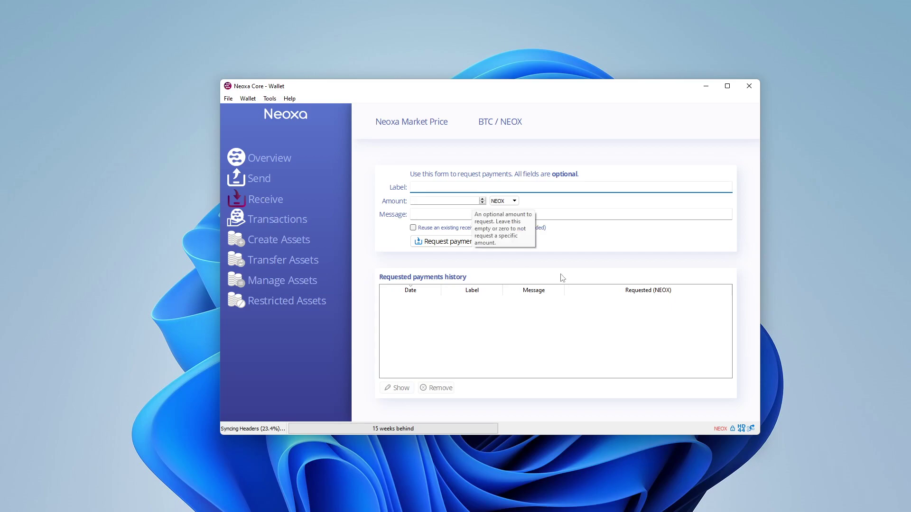
{"action": "type", "text": "mine"}
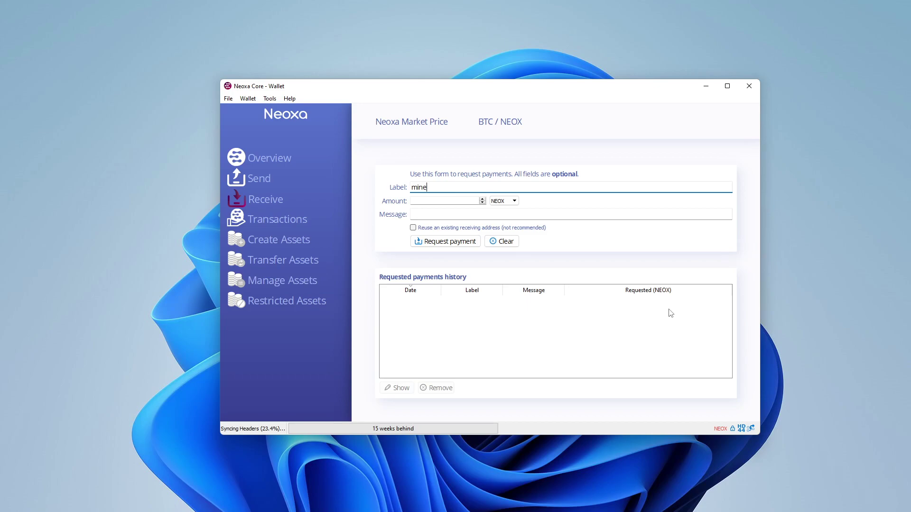
{"action": "left_click", "coordinate": [450, 241]}
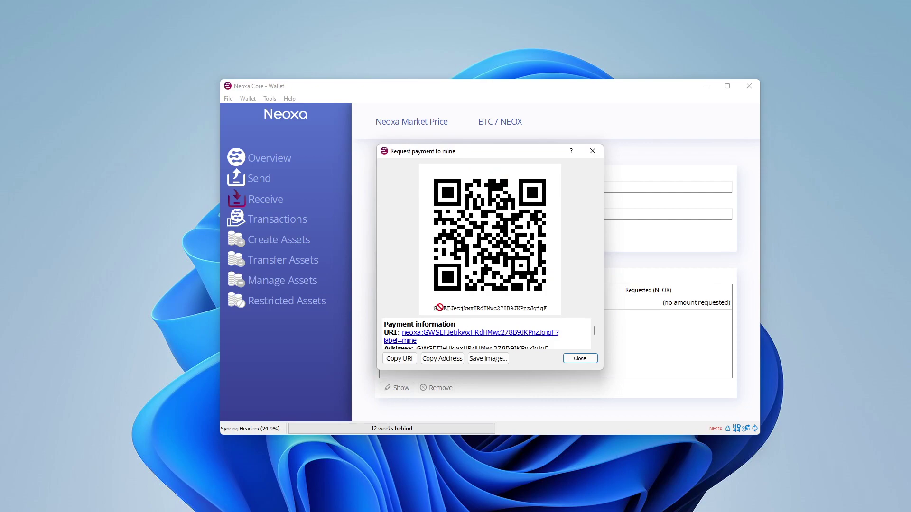
{"action": "scroll", "coordinate": [408, 338], "scroll_direction": "down", "scroll_amount": 1}
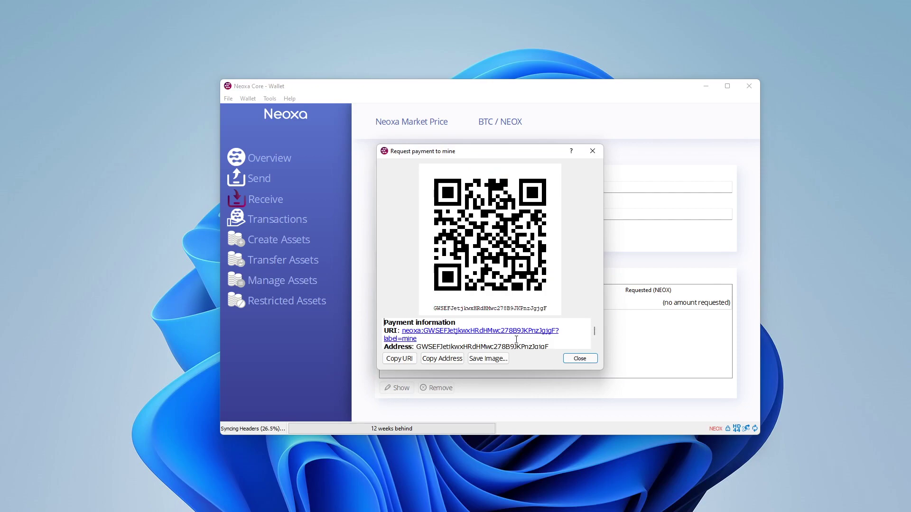
{"action": "scroll", "coordinate": [516, 339], "scroll_direction": "down", "scroll_amount": 2}
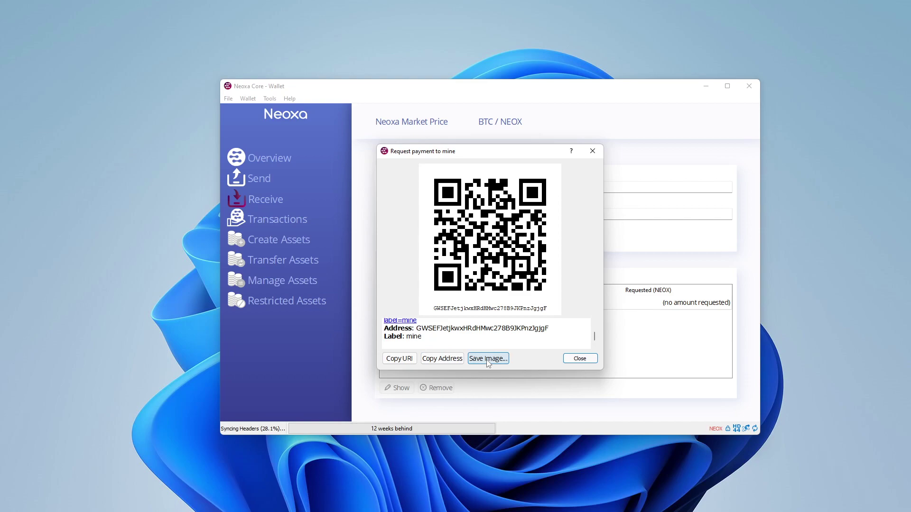
Step: Close the request, browse the Transactions and Create Assets pages, then return to Overview
{"action": "left_click", "coordinate": [579, 359]}
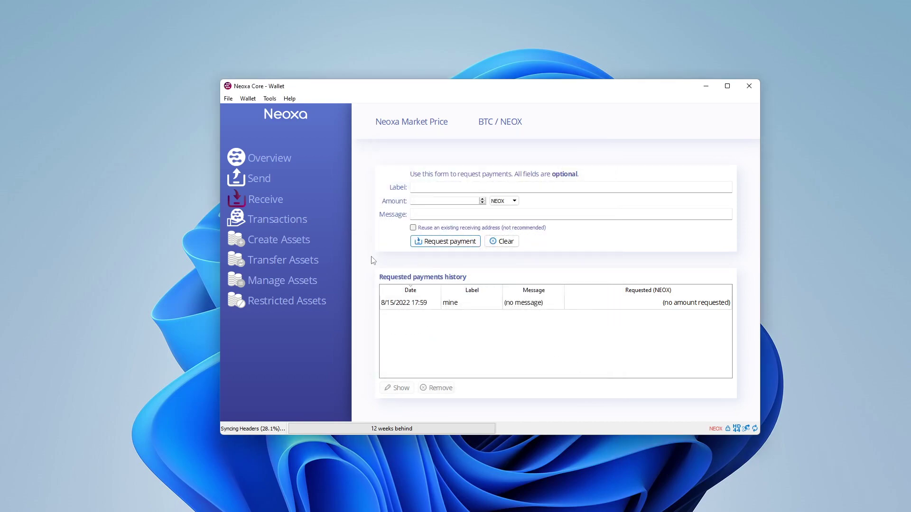
{"action": "left_click", "coordinate": [294, 221]}
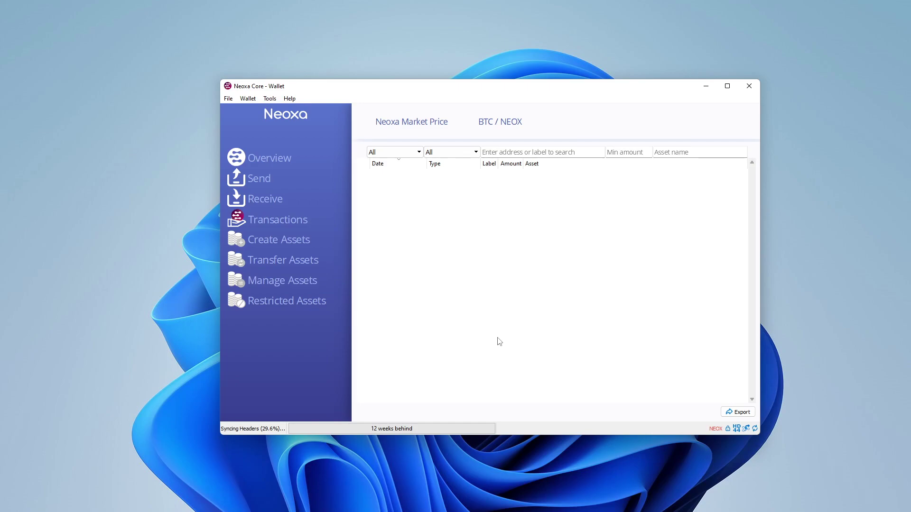
{"action": "left_click", "coordinate": [292, 242]}
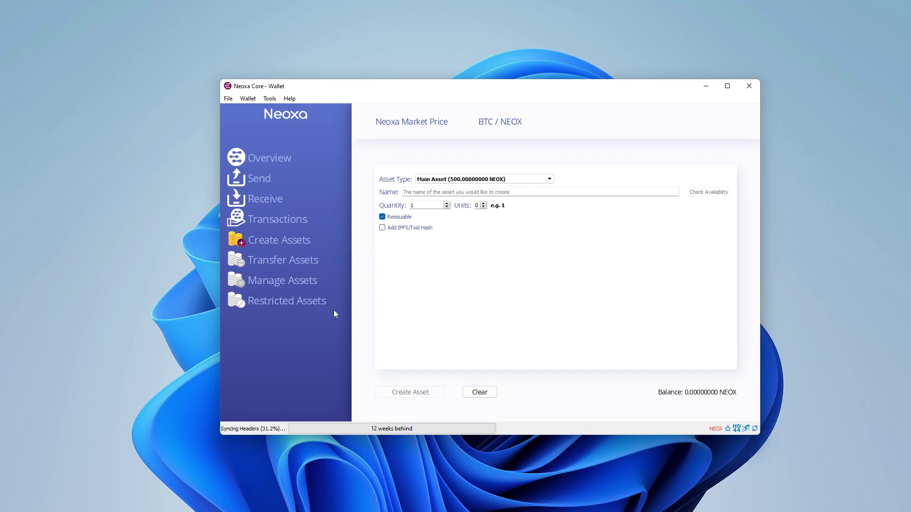
{"action": "left_click", "coordinate": [314, 161]}
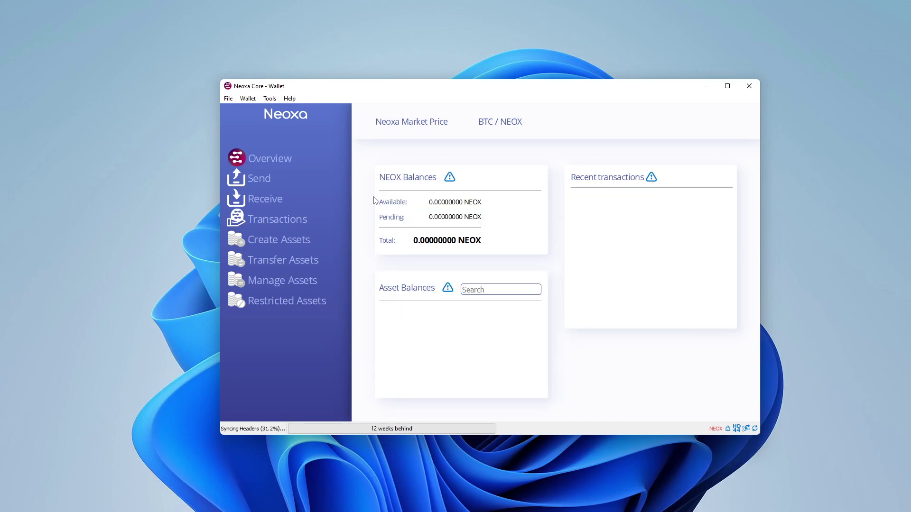